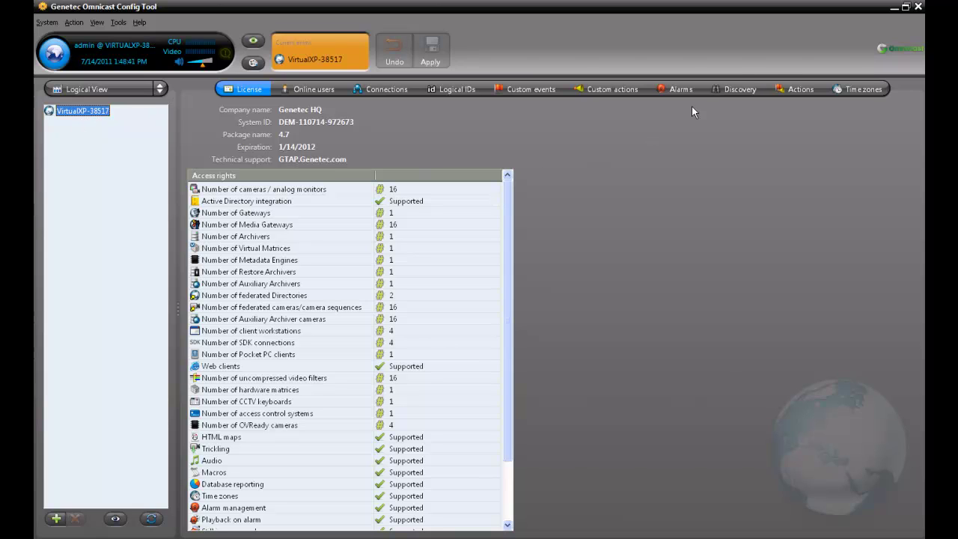
- Ping 10.0.19.182 with 0% packet loss, then start entering the camera login password
{"action": "left_click", "coordinate": [725, 87]}
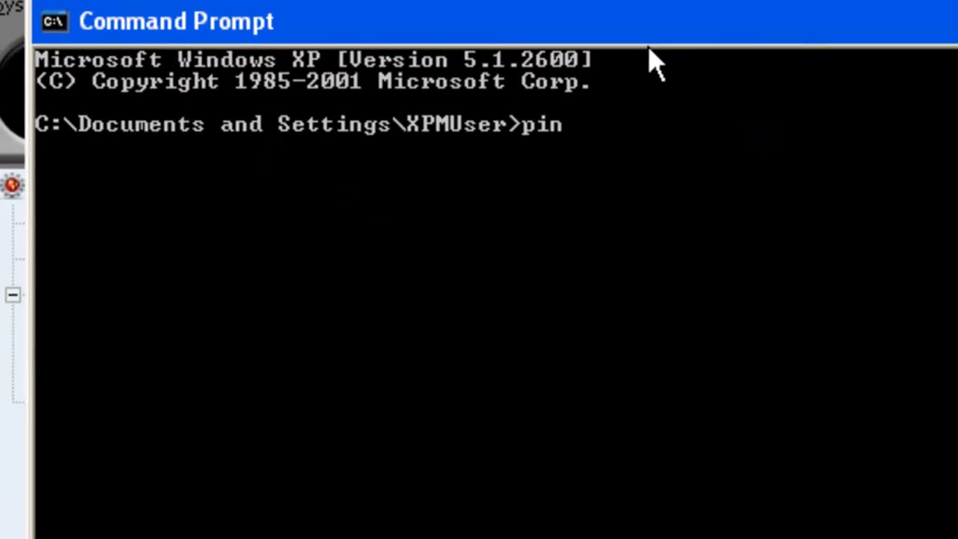
{"action": "type", "text": "g 10.0.1"}
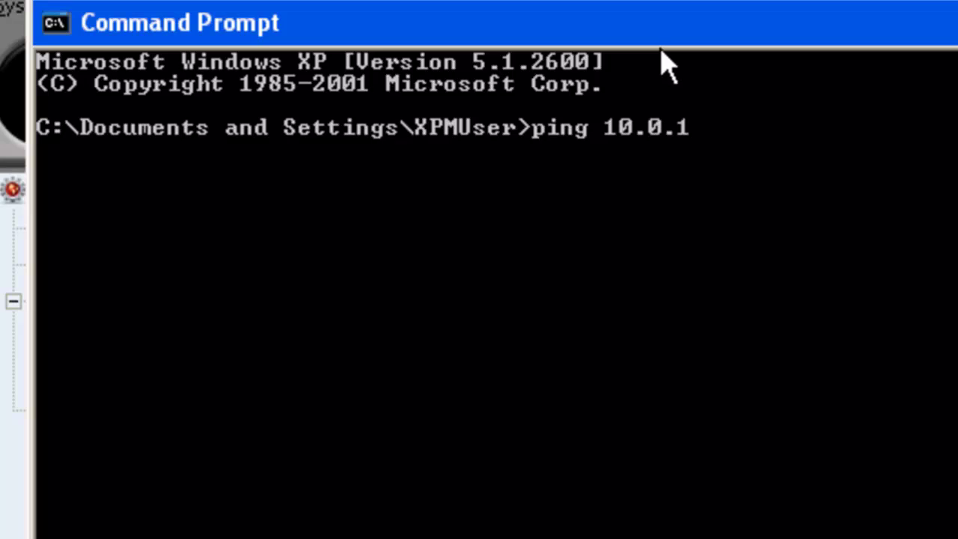
{"action": "type", "text": "9.182"}
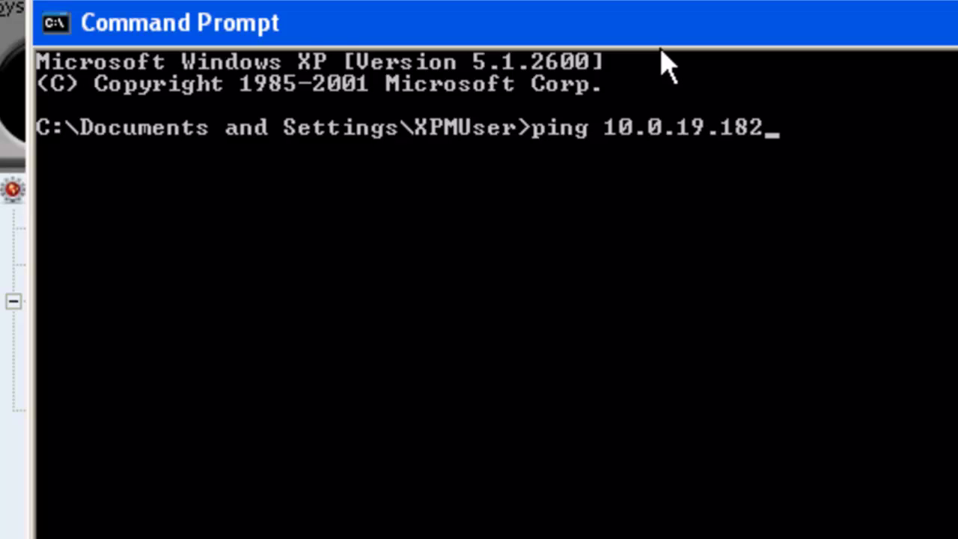
{"action": "key", "text": "Return"}
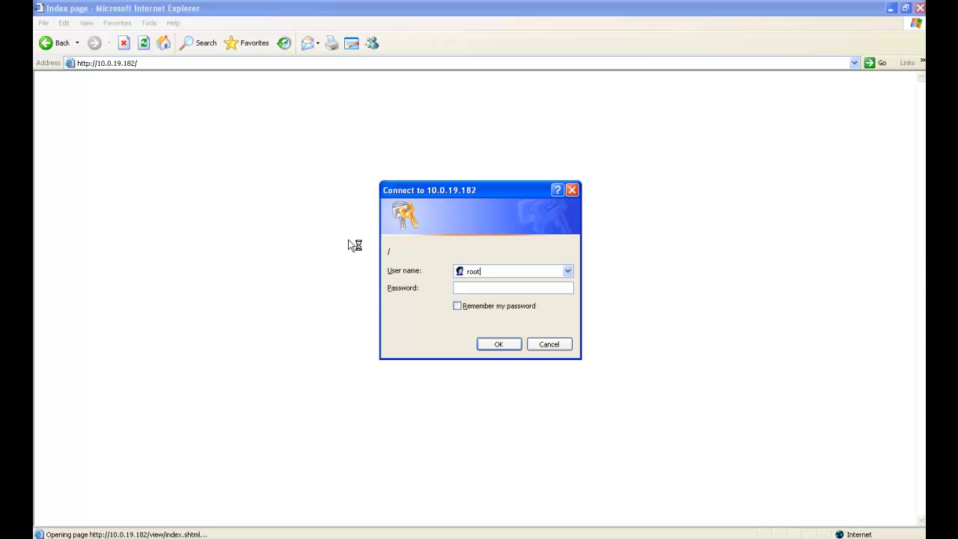
{"action": "type", "text": "pass"}
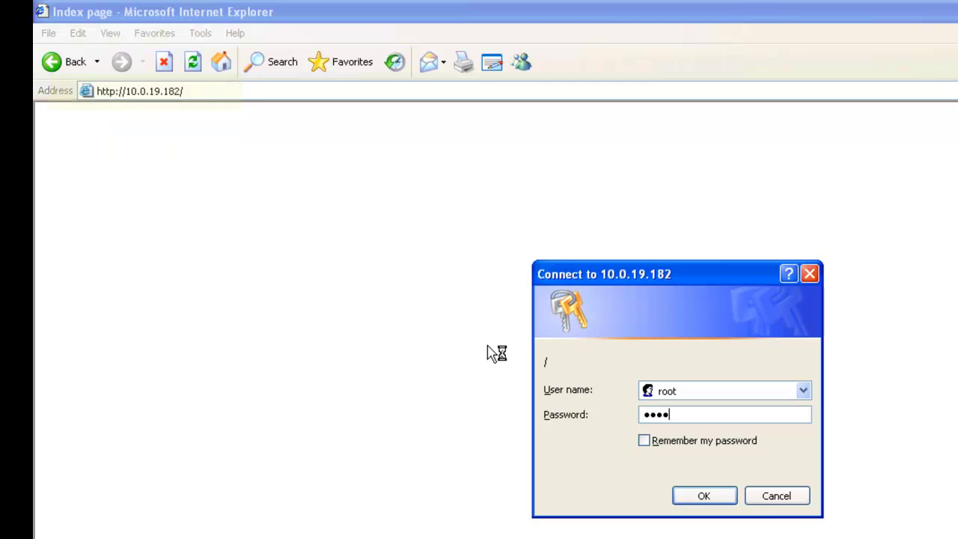
- Submit the camera login to open the AXIS 211 Motion JPEG live view at 10.0.19.182
{"action": "key", "text": "Return"}
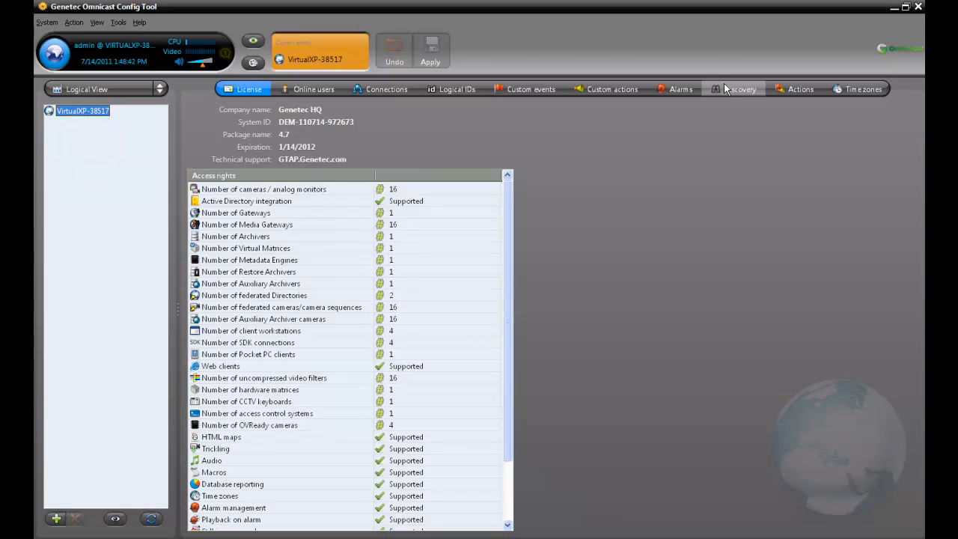
- Set discovery to AXIS, scanning 10.0.19.10 through 10.0.19.184 on HTTP port 80
{"action": "left_click", "coordinate": [725, 88]}
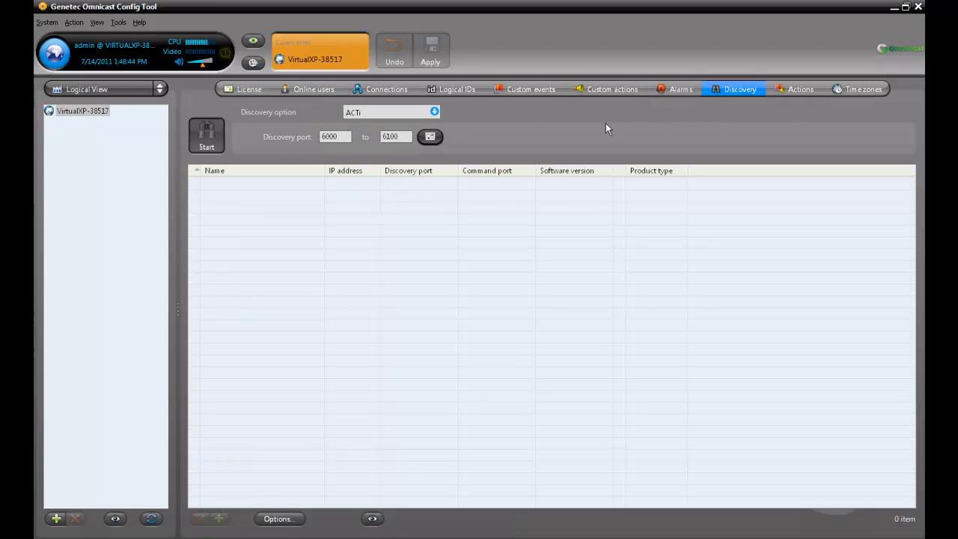
{"action": "left_click", "coordinate": [433, 111]}
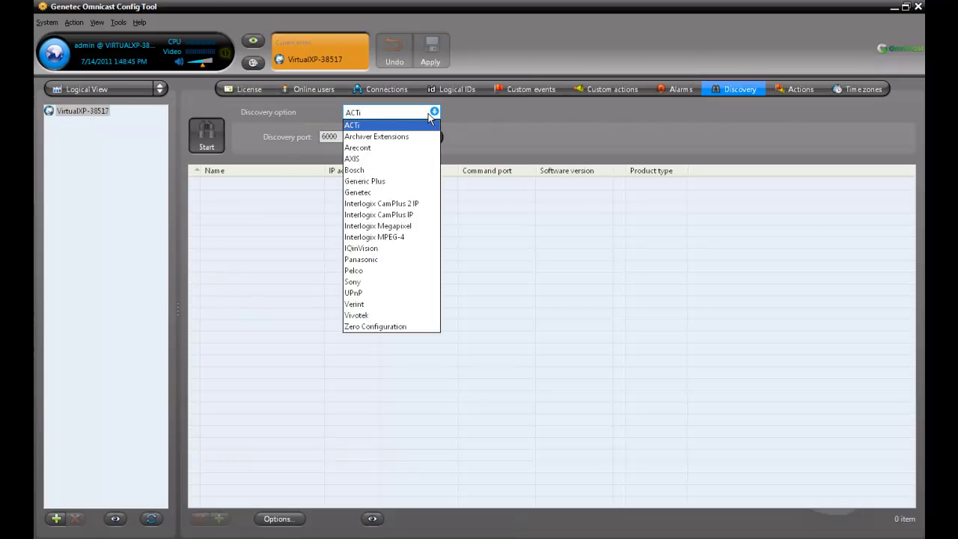
{"action": "left_click", "coordinate": [387, 158]}
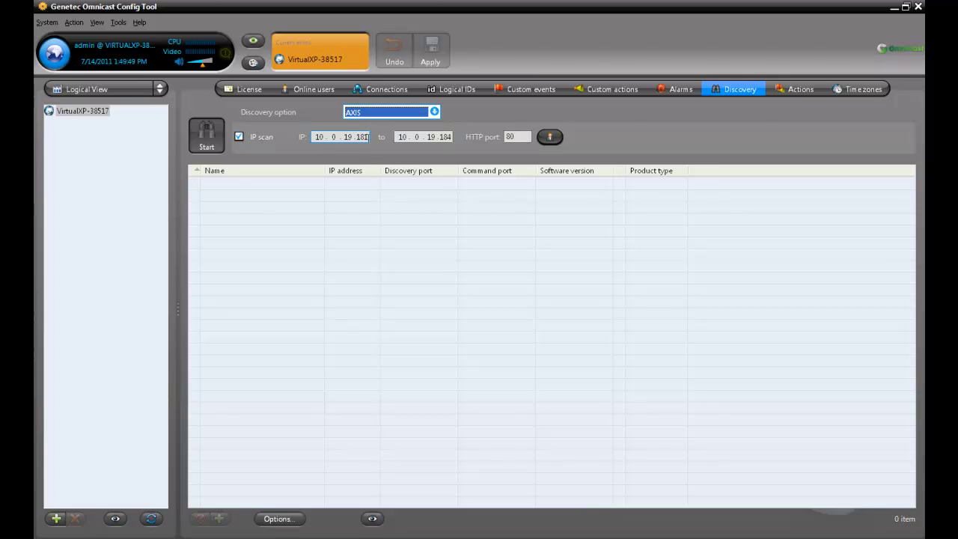
{"action": "key", "text": "Tab"}
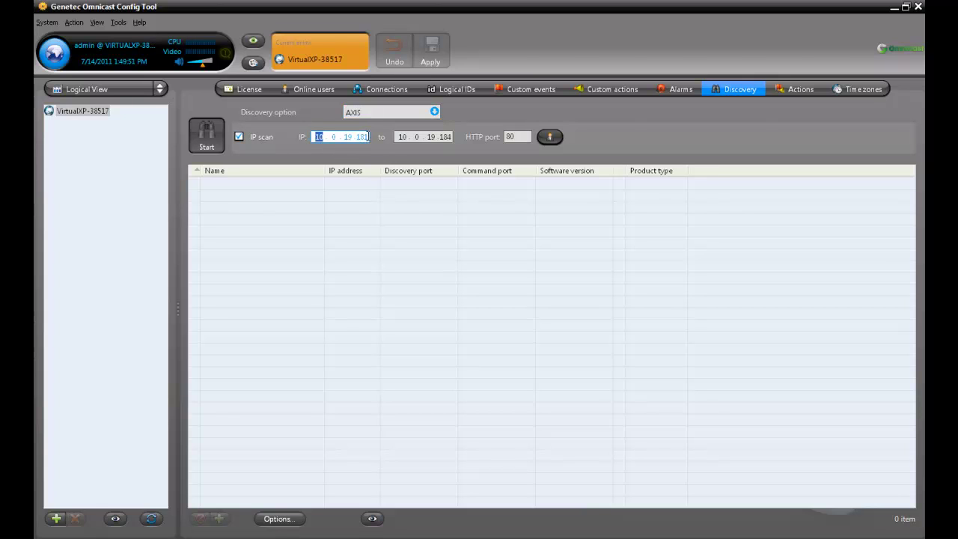
{"action": "key", "text": "BackSpace"}
{"action": "type", "text": "0"}
{"action": "double_click", "coordinate": [366, 137]}
{"action": "type", "text": "10"}
{"action": "left_click", "coordinate": [417, 136]}
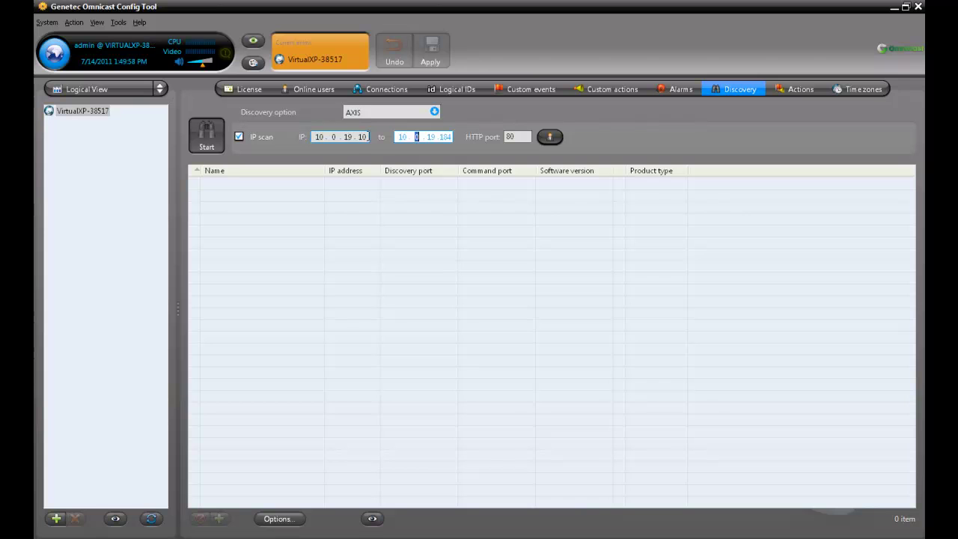
{"action": "type", "text": "9"}
{"action": "key", "text": "Tab"}
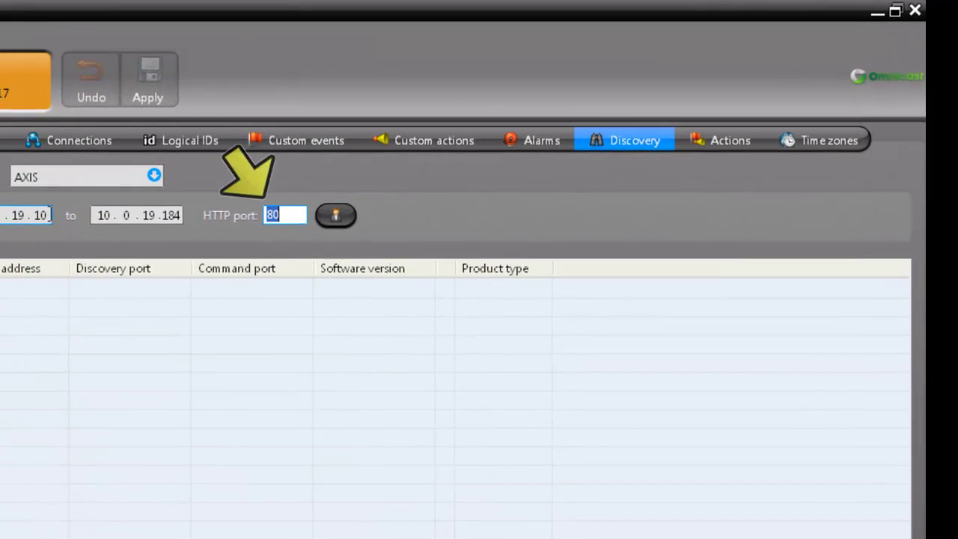
- Confirm the discovery login credentials and run the scan, finding 10.0.19.123 and AXIS 211 at 10.0.19.182
{"action": "left_click", "coordinate": [333, 213]}
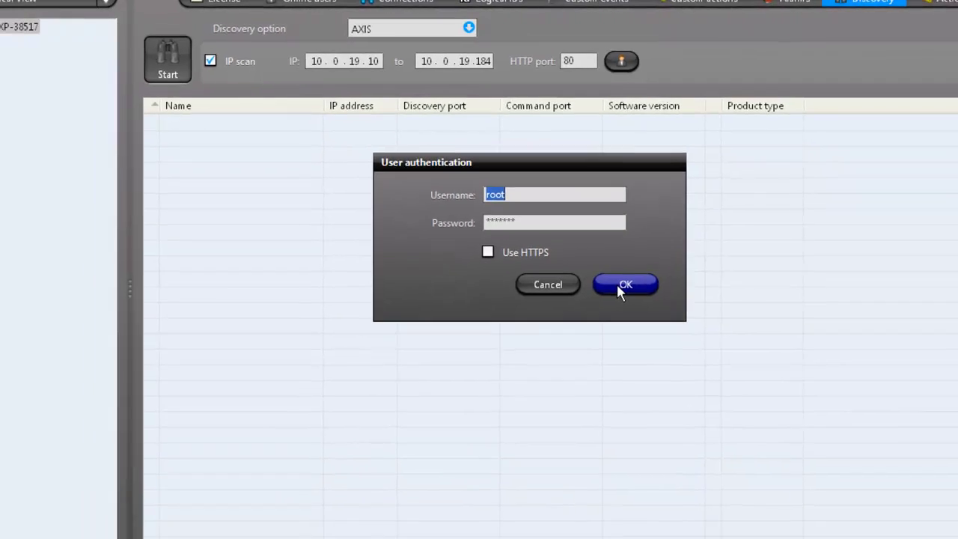
{"action": "left_click", "coordinate": [567, 340]}
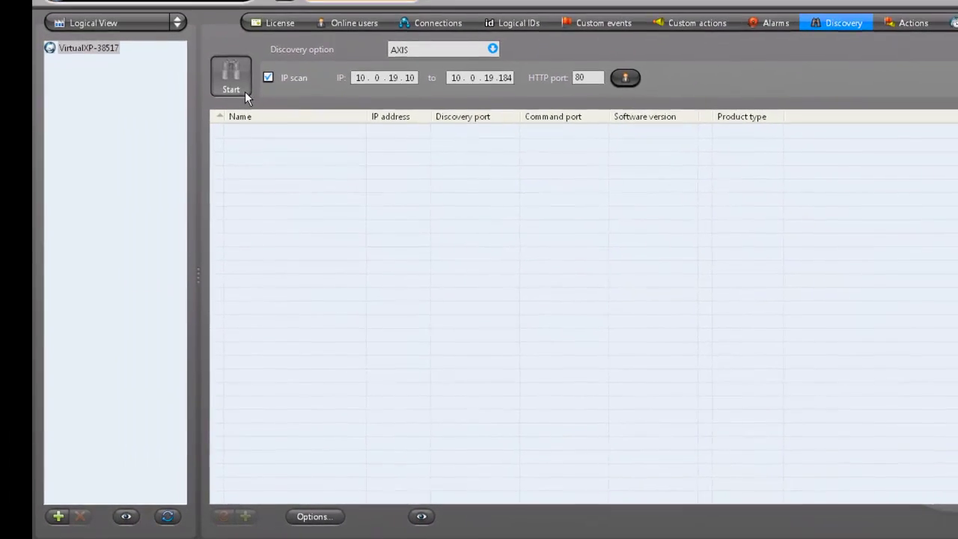
{"action": "left_click", "coordinate": [240, 93]}
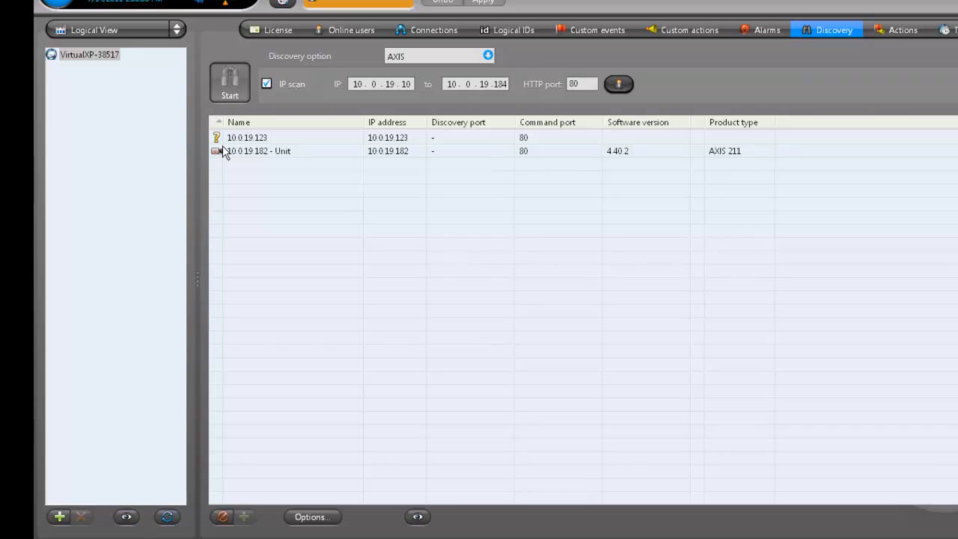
- Add the 10.0.19.182 AXIS unit to archiver VirtualXP-38517, creating camera 10.0.19.182 - Cam - 01
{"action": "left_click", "coordinate": [262, 156]}
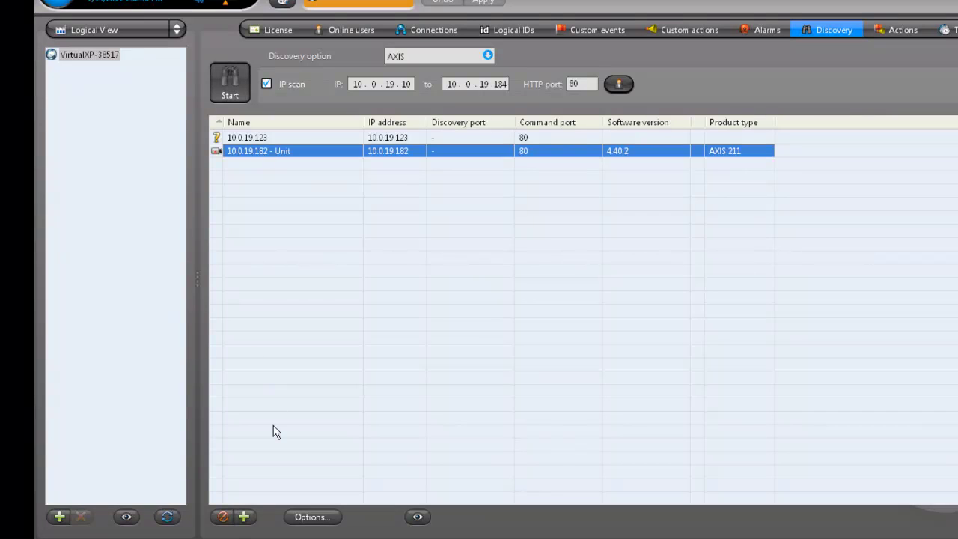
{"action": "left_click", "coordinate": [243, 516]}
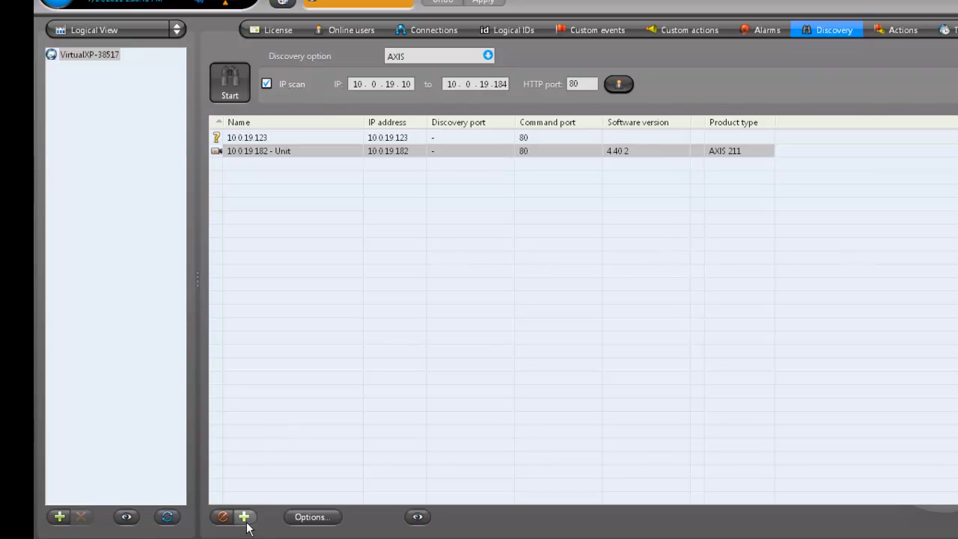
{"action": "left_click", "coordinate": [494, 136]}
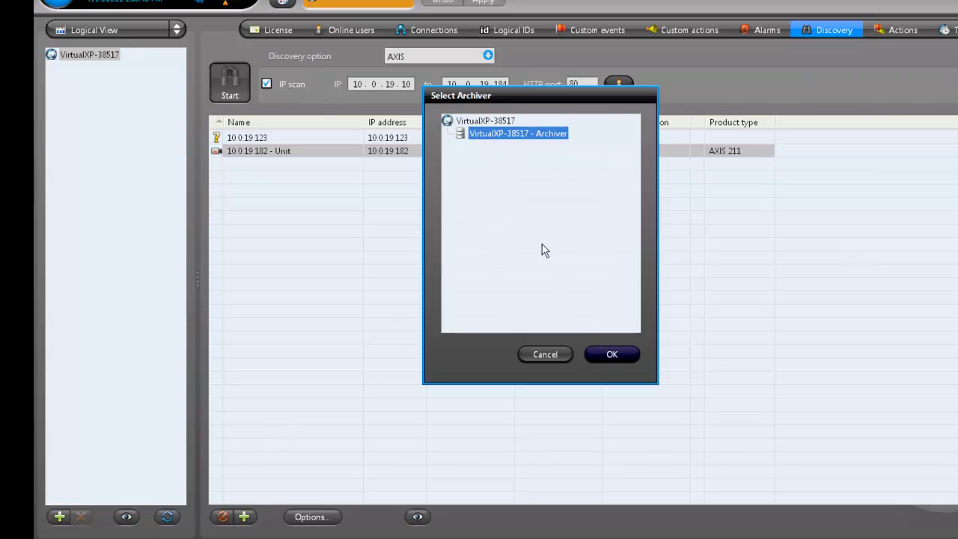
{"action": "left_click", "coordinate": [610, 355]}
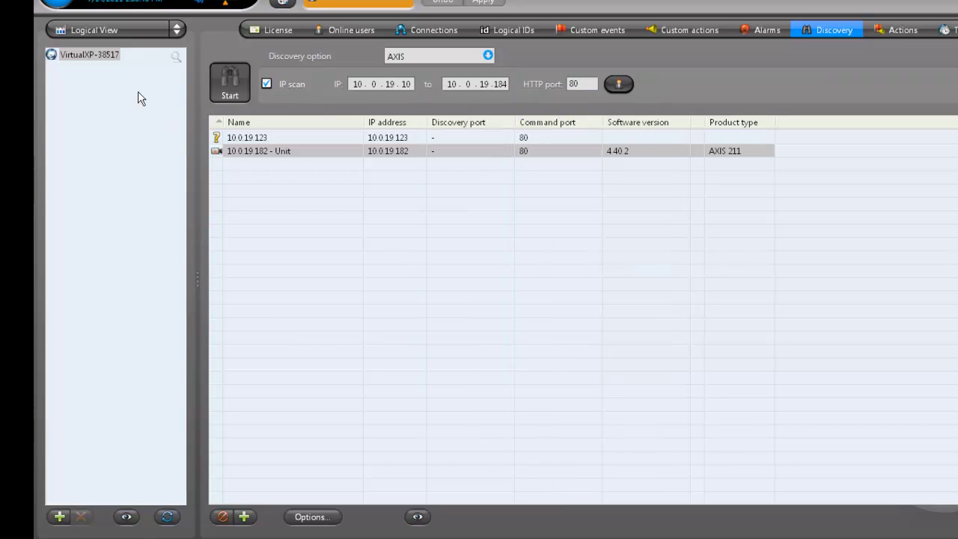
{"action": "left_click", "coordinate": [275, 137], "text": "ctrl"}
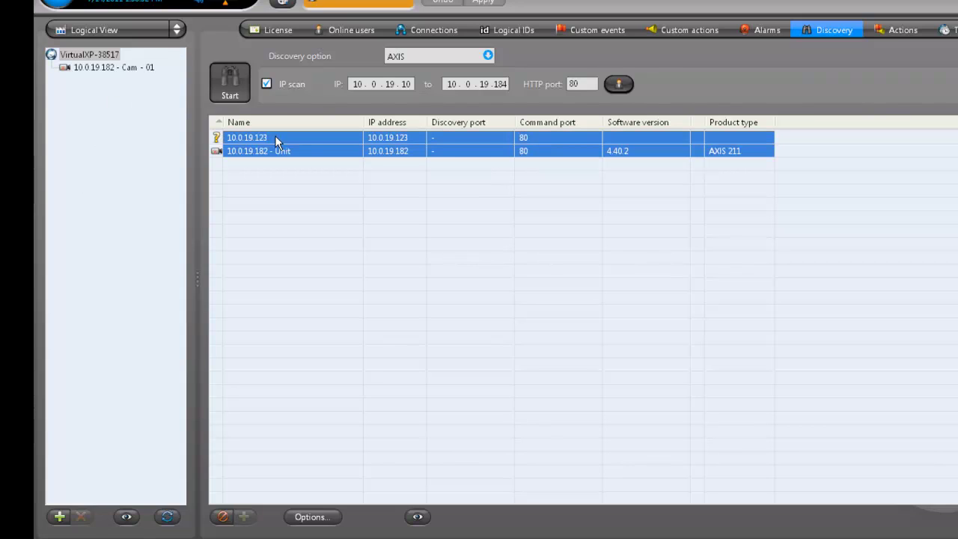
{"action": "left_click", "coordinate": [275, 137], "text": "ctrl"}
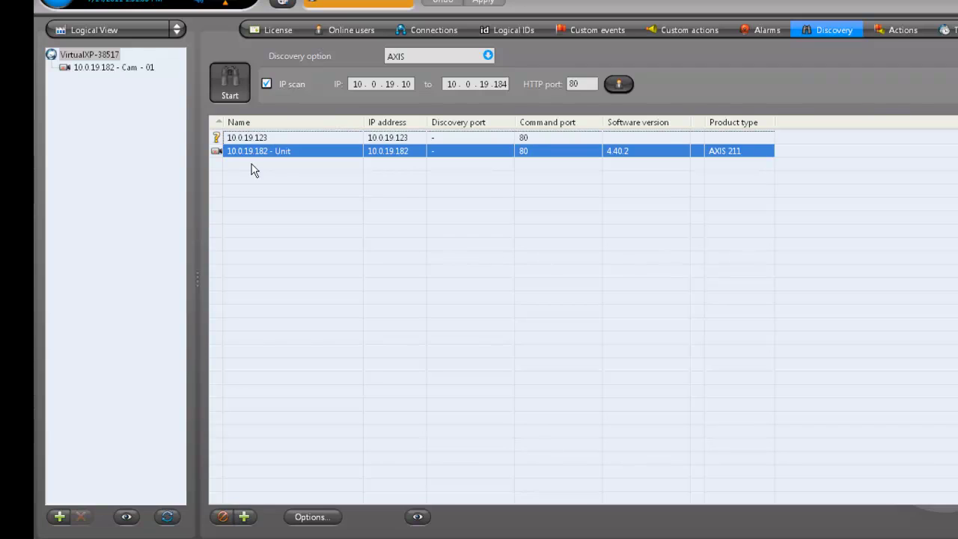
- In the physical view, start a new Axis 200 Series video unit on archiver VirtualXP-38517
{"action": "left_click", "coordinate": [150, 29]}
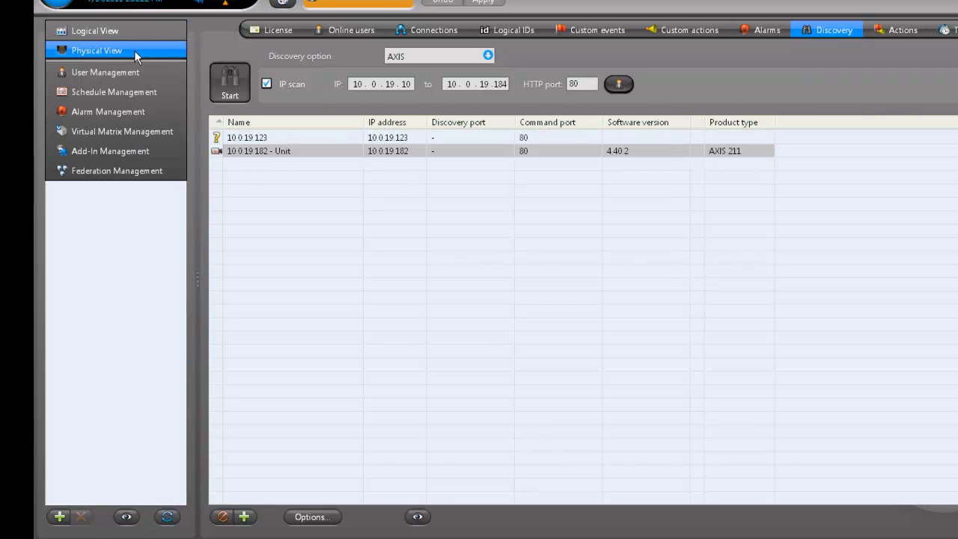
{"action": "left_click", "coordinate": [134, 51]}
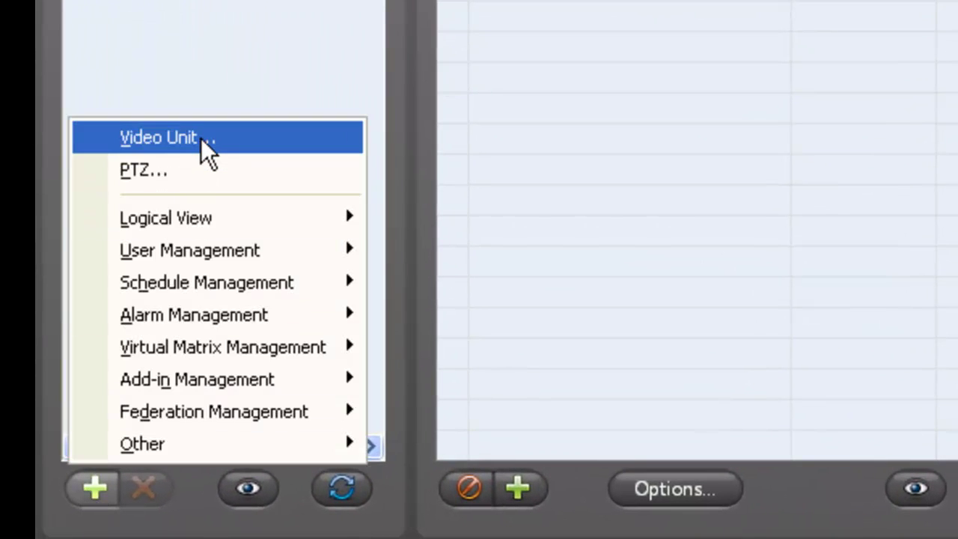
{"action": "left_click", "coordinate": [200, 138]}
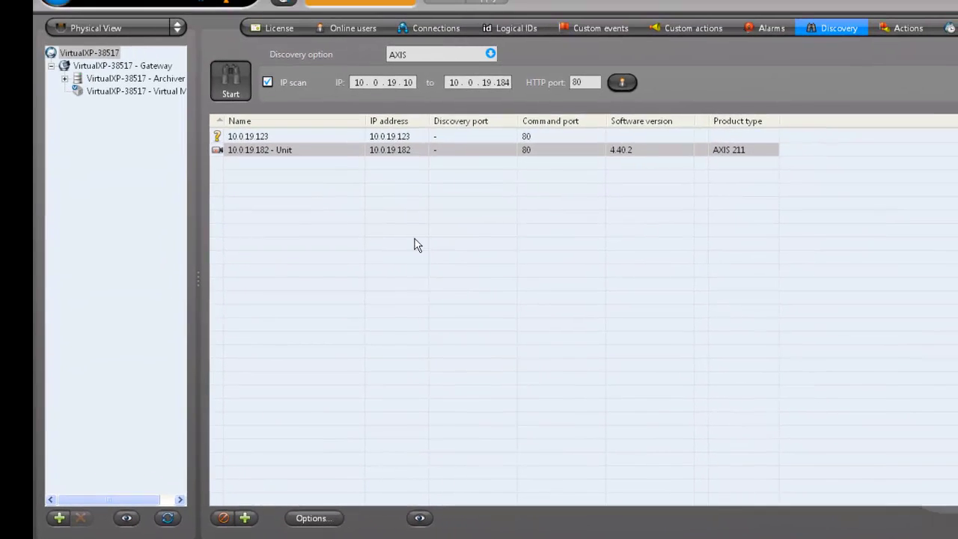
{"action": "left_click", "coordinate": [590, 112]}
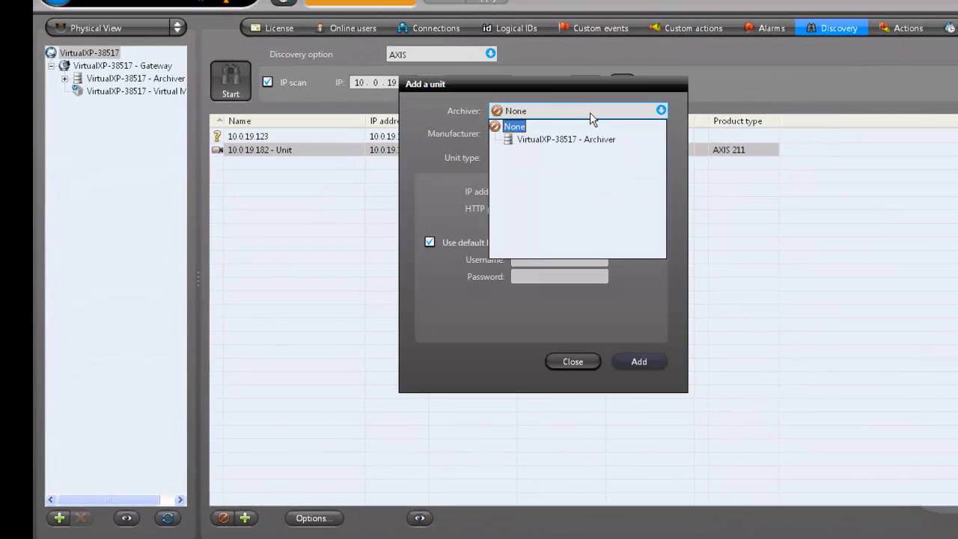
{"action": "left_click", "coordinate": [586, 138]}
{"action": "left_click", "coordinate": [571, 136]}
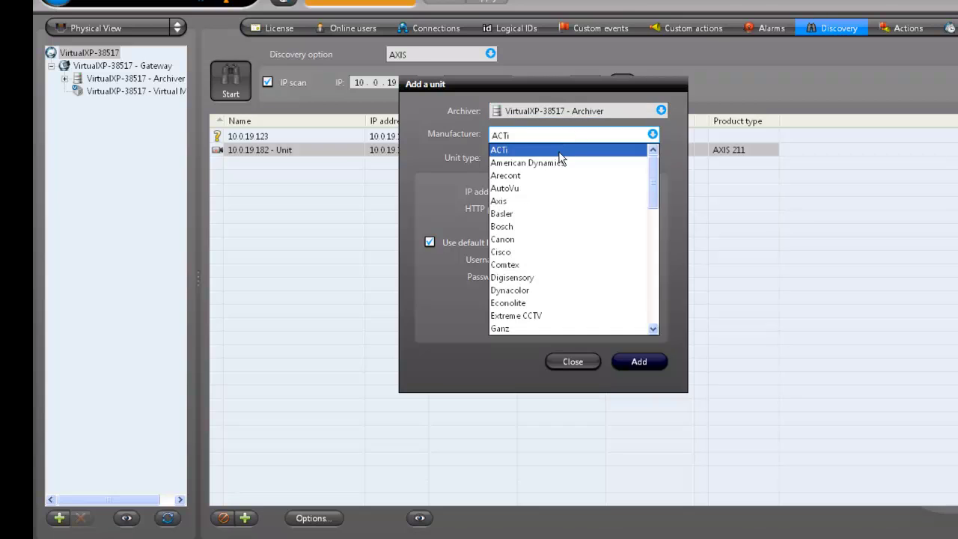
{"action": "left_click", "coordinate": [521, 200]}
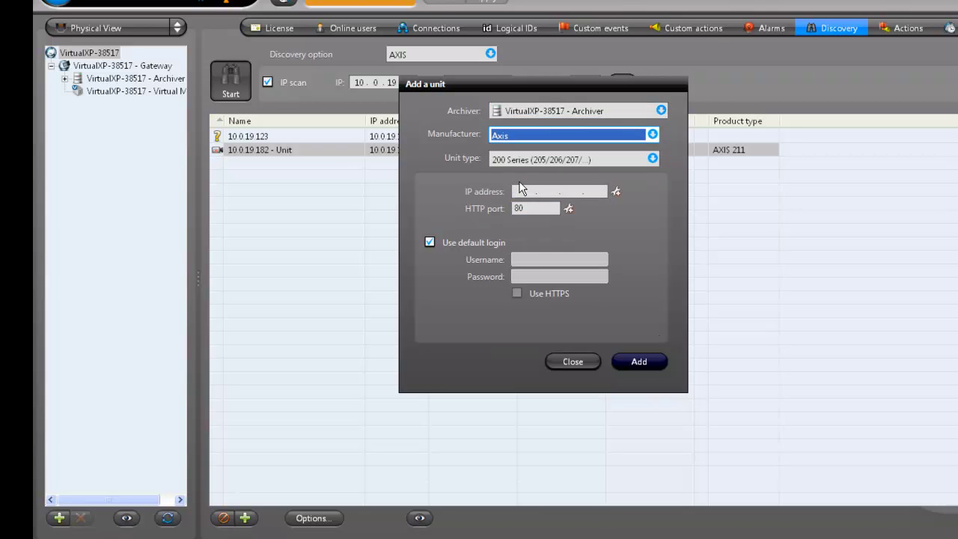
{"action": "left_click", "coordinate": [627, 159]}
{"action": "left_click", "coordinate": [599, 176]}
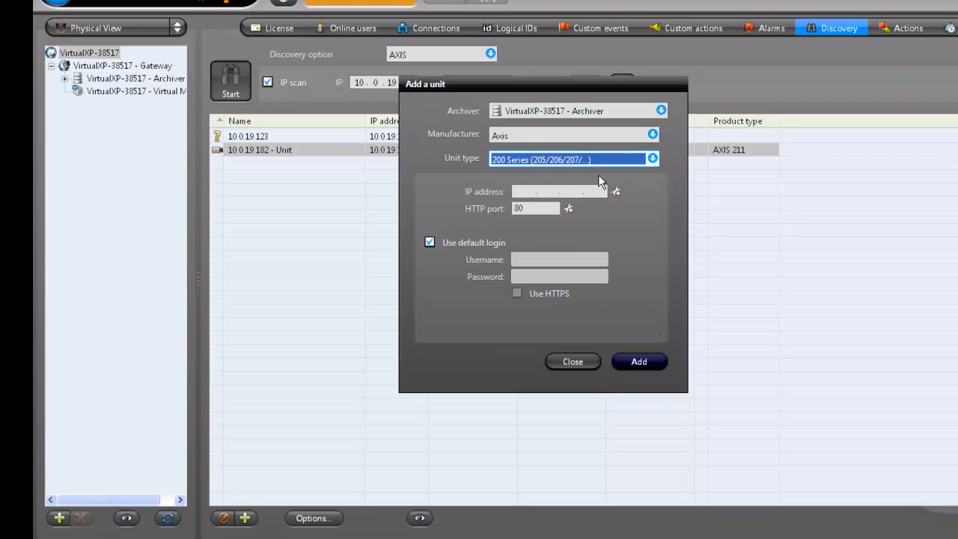
- Give the unit IP 10.0.19.182 and its own login: username root plus a password
{"action": "left_click", "coordinate": [531, 193]}
{"action": "type", "text": "1"}
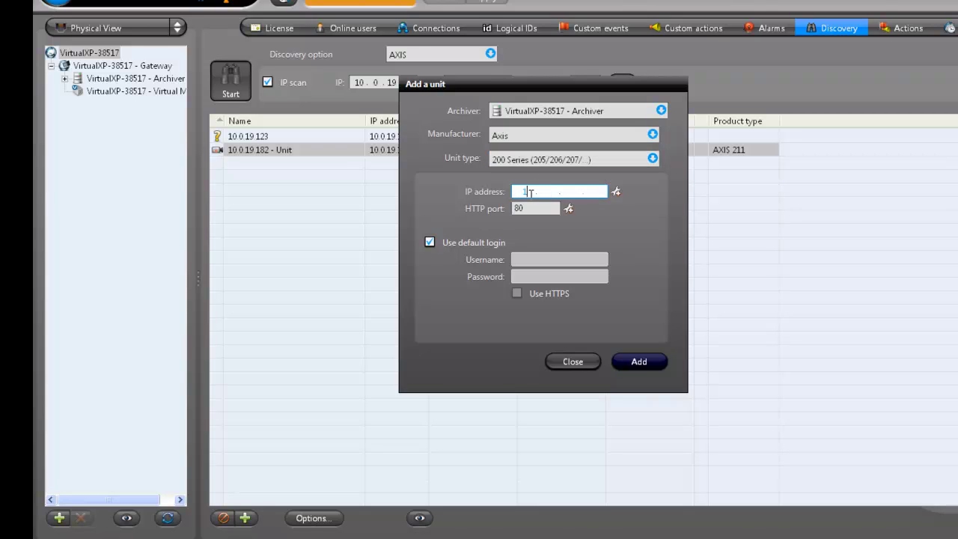
{"action": "type", "text": "0.0.19.182"}
{"action": "left_click", "coordinate": [532, 243]}
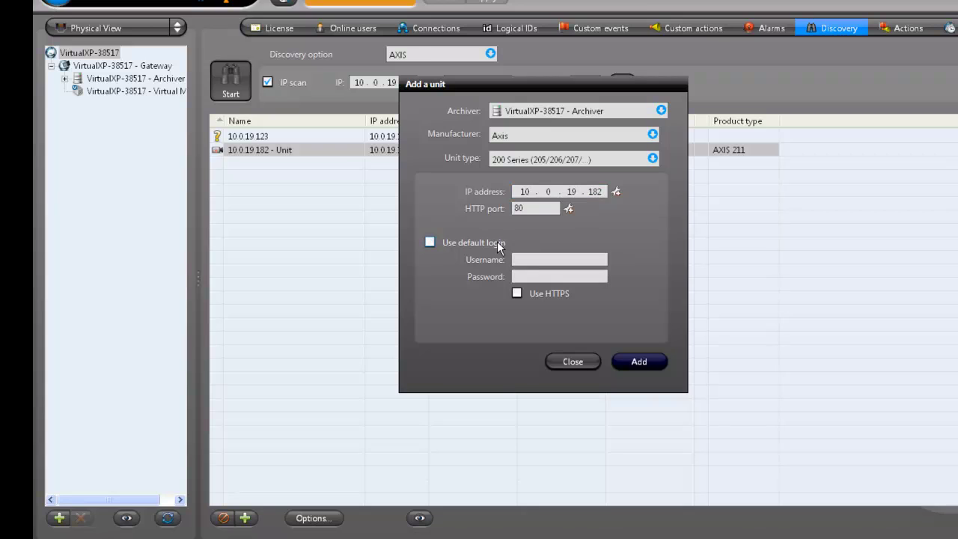
{"action": "left_click", "coordinate": [538, 259]}
{"action": "type", "text": "root"}
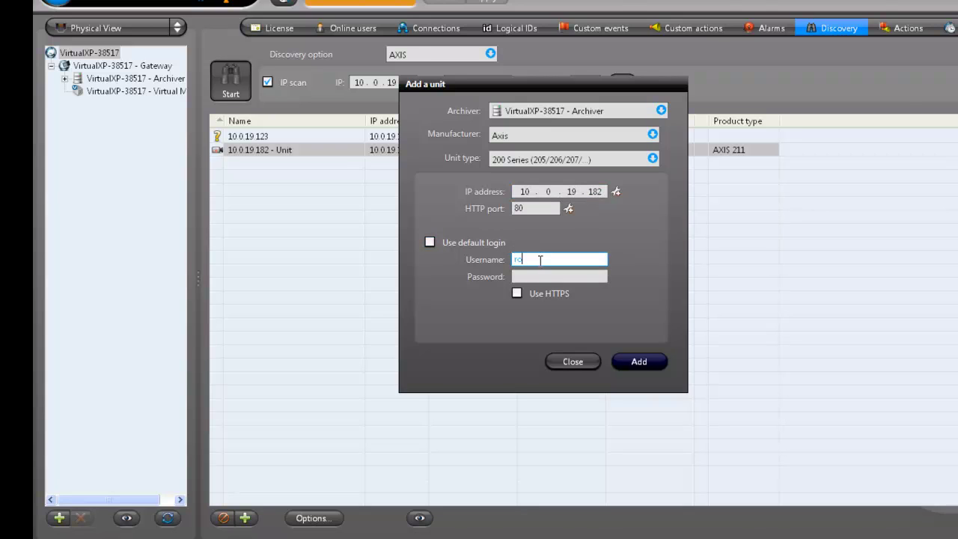
{"action": "key", "text": "Tab"}
{"action": "type", "text": "*******"}
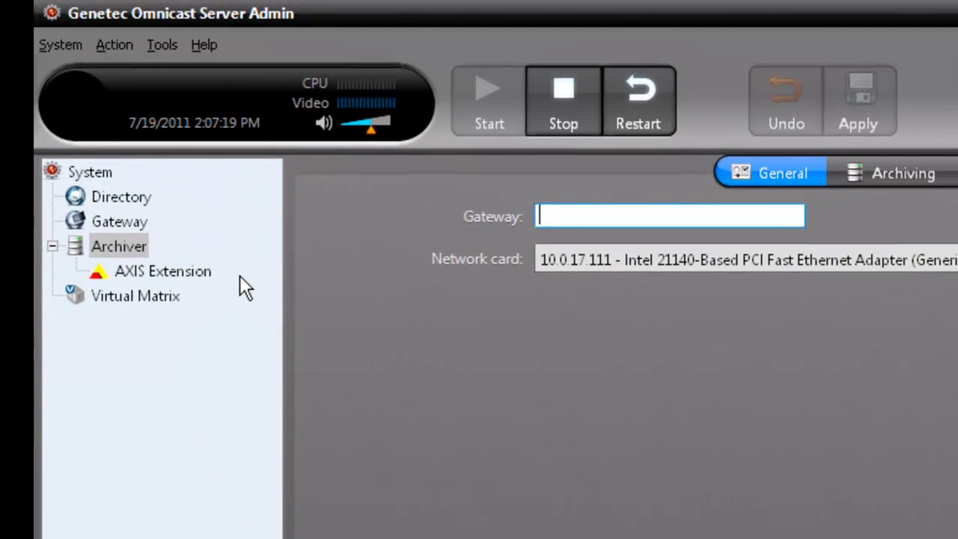
- Show the AXIS Extension settings in Server Admin and focus its empty Default username field
{"action": "left_click", "coordinate": [188, 273]}
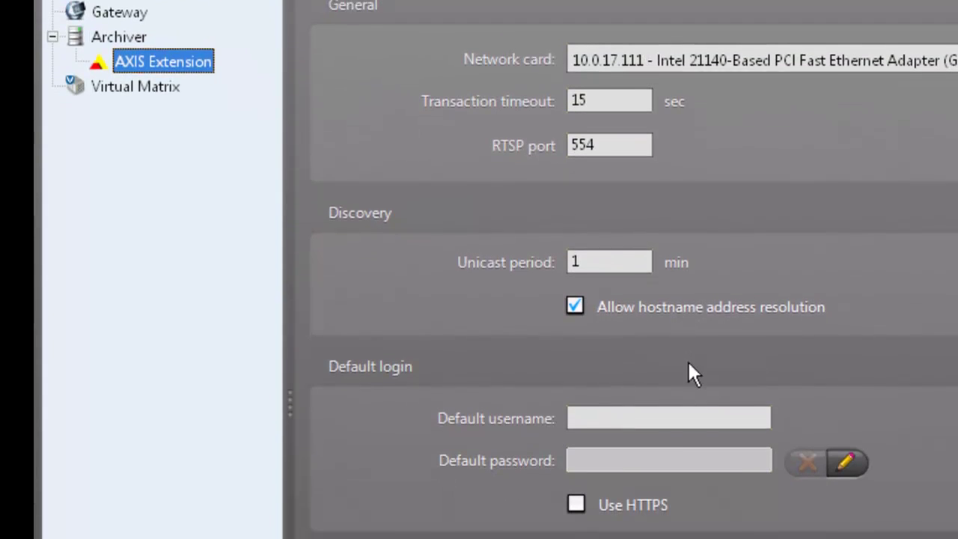
{"action": "left_click", "coordinate": [614, 419]}
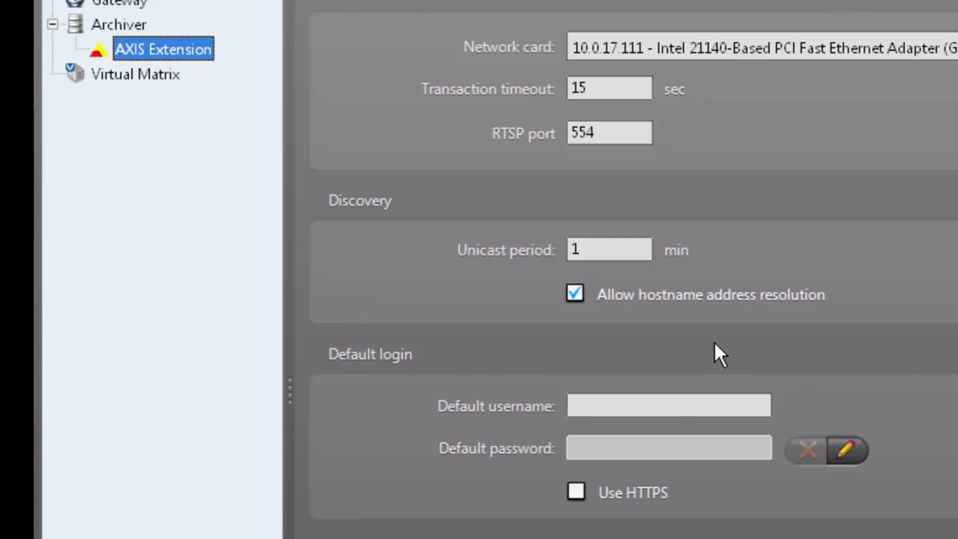
{"action": "left_click", "coordinate": [668, 400]}
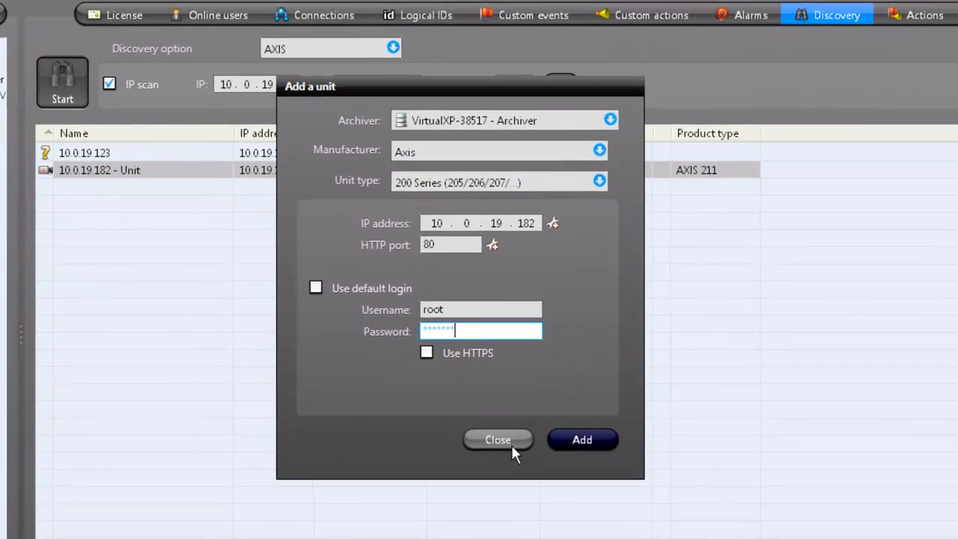
- Switch the unit's manufacturer to Verint and focus its VSIP port, 5510
{"action": "left_click", "coordinate": [492, 151]}
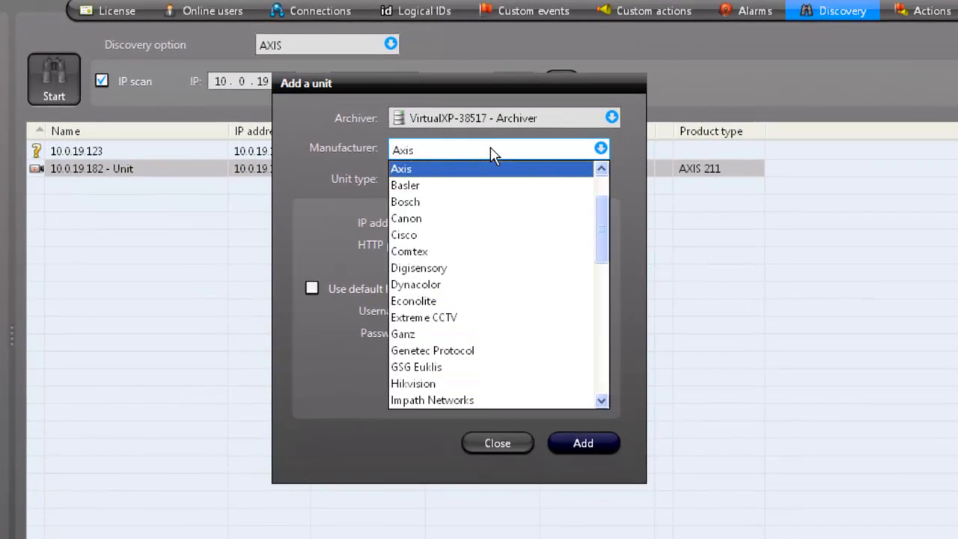
{"action": "scroll", "coordinate": [457, 357], "scroll_direction": "down", "scroll_amount": 10}
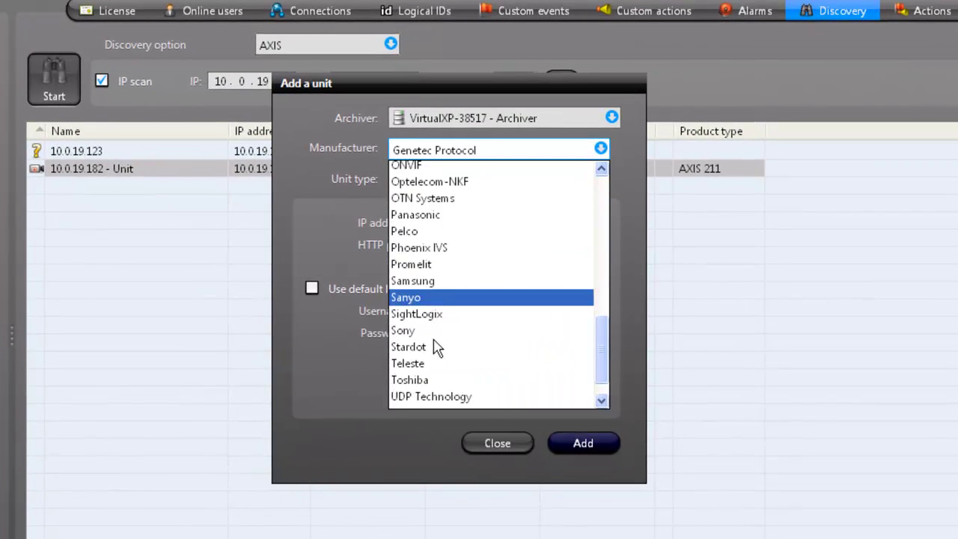
{"action": "left_click", "coordinate": [443, 399]}
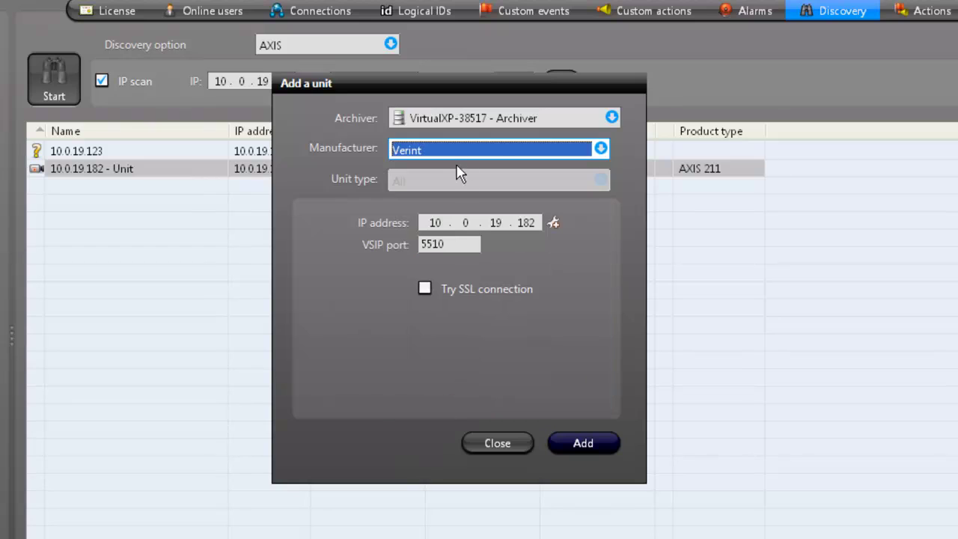
{"action": "left_click", "coordinate": [460, 244]}
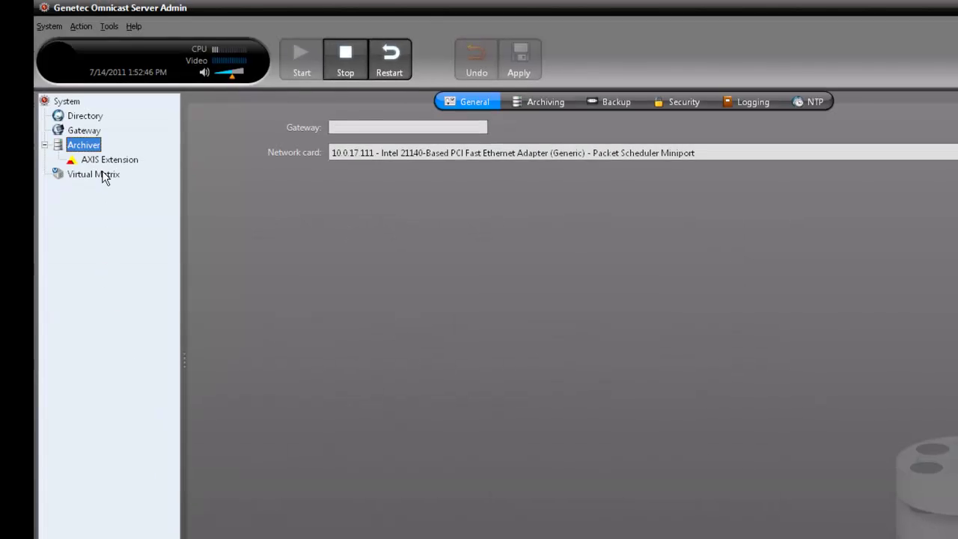
- Create a Verint Extension from the Archiver's Create menu and accept restarting the Archiver service
{"action": "right_click", "coordinate": [94, 143]}
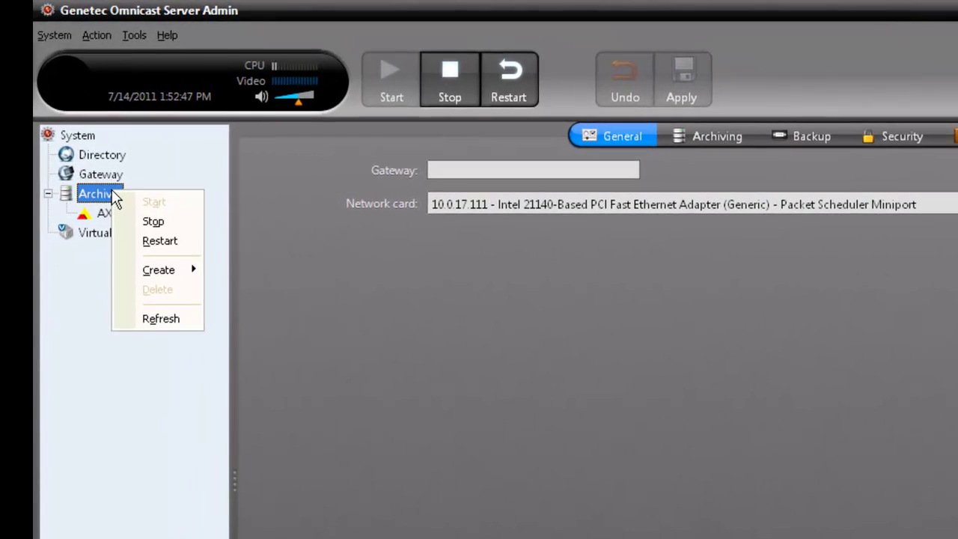
{"action": "mouse_move", "coordinate": [128, 204]}
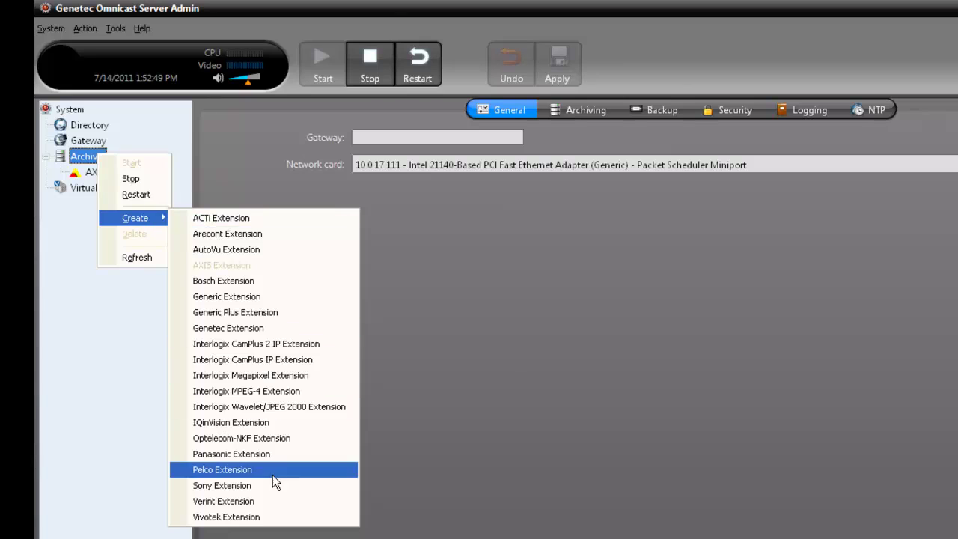
{"action": "left_click", "coordinate": [272, 502]}
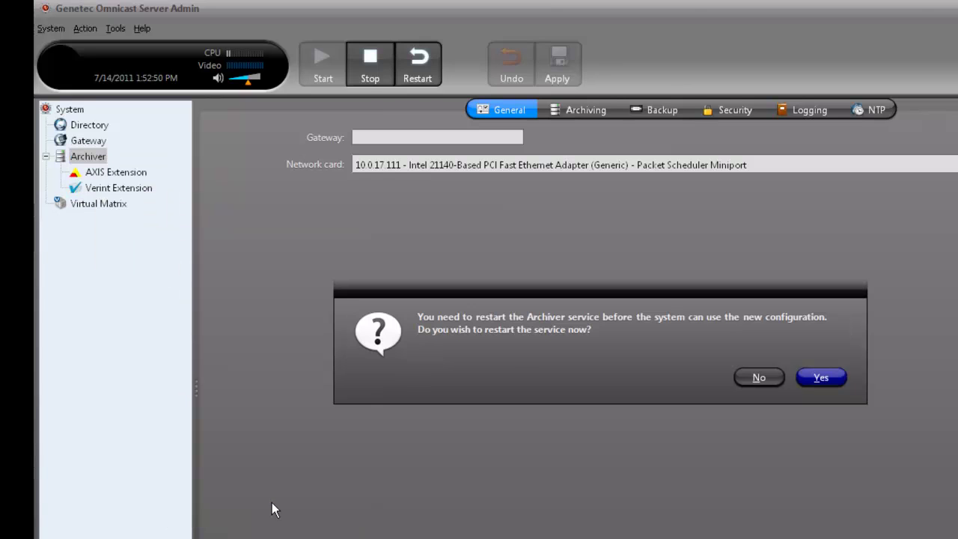
{"action": "left_click", "coordinate": [820, 377]}
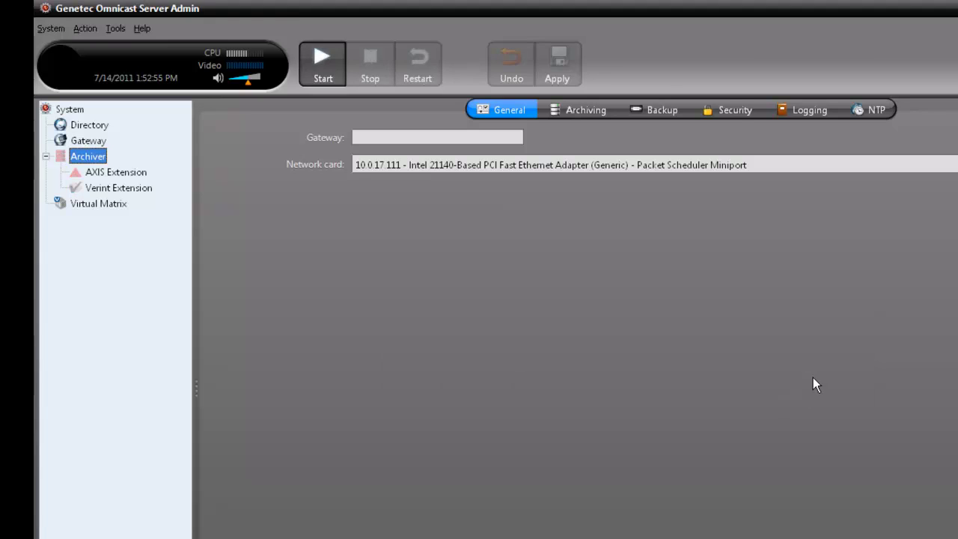
- Open the Verint Extension settings to check VSIP port 5510 and multicast 224.16.32.1
{"action": "left_click", "coordinate": [145, 189]}
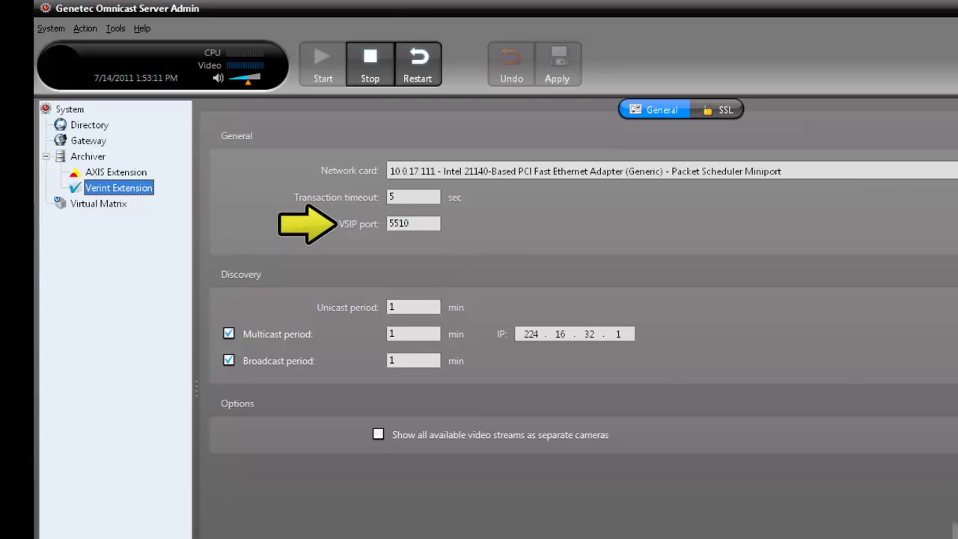
{"action": "key", "text": "Tab"}
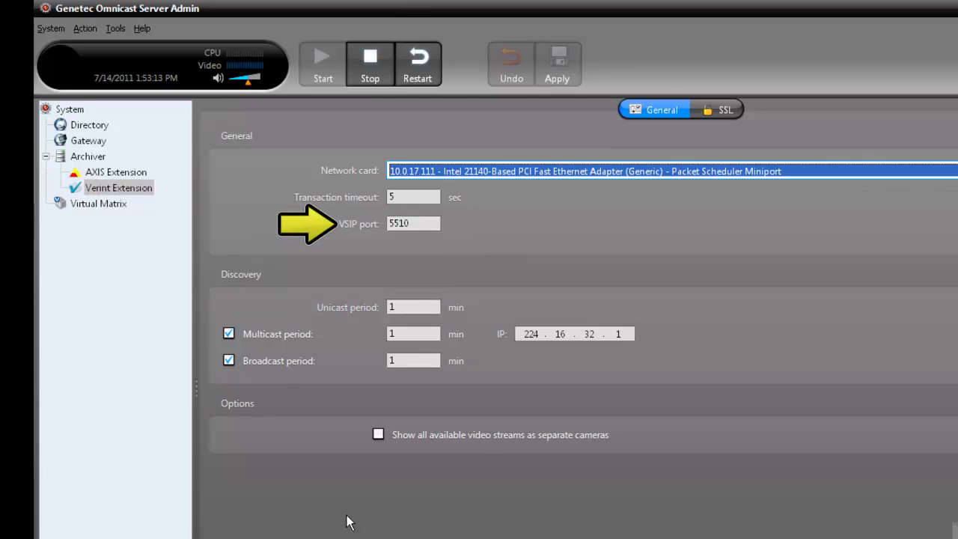